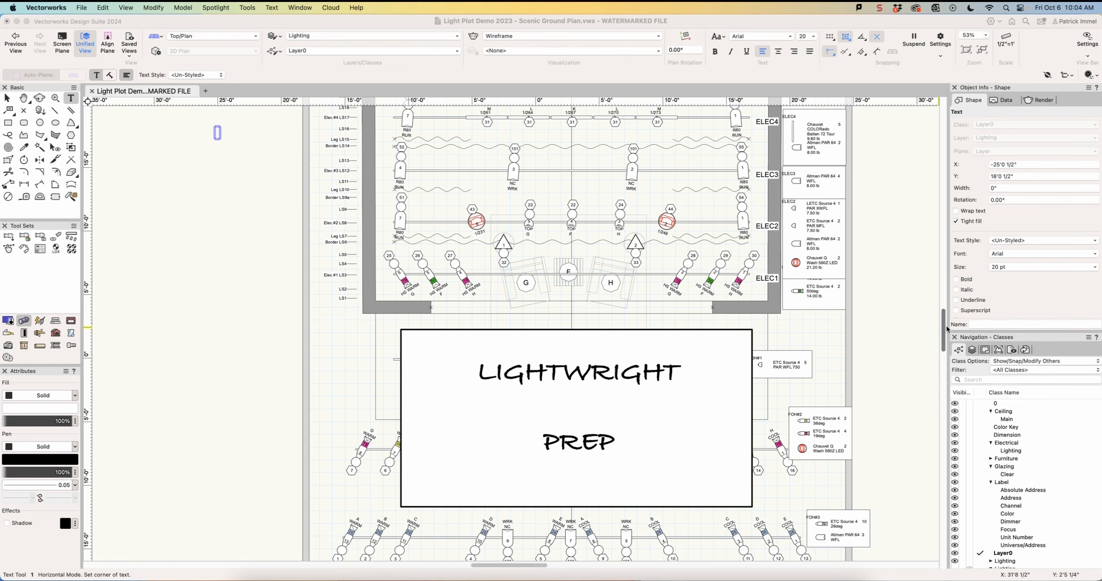
# Step: Move the LIGHTWRIGHT PREP title card off the light plot into the empty area beside the stage
pyautogui.moveTo(943, 327); pyautogui.dragTo(943, 319)
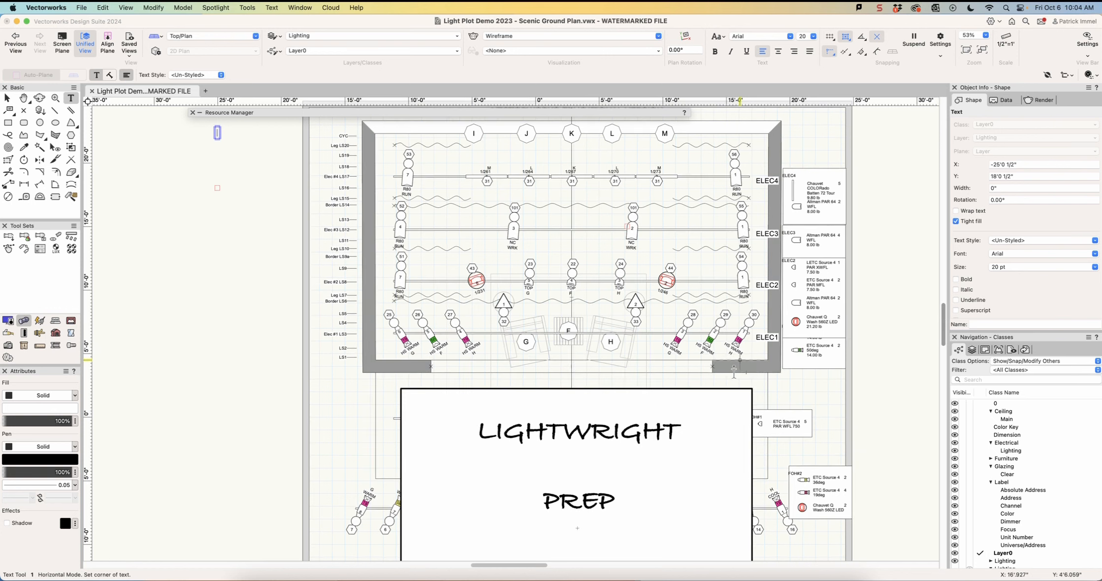
pyautogui.press('x')
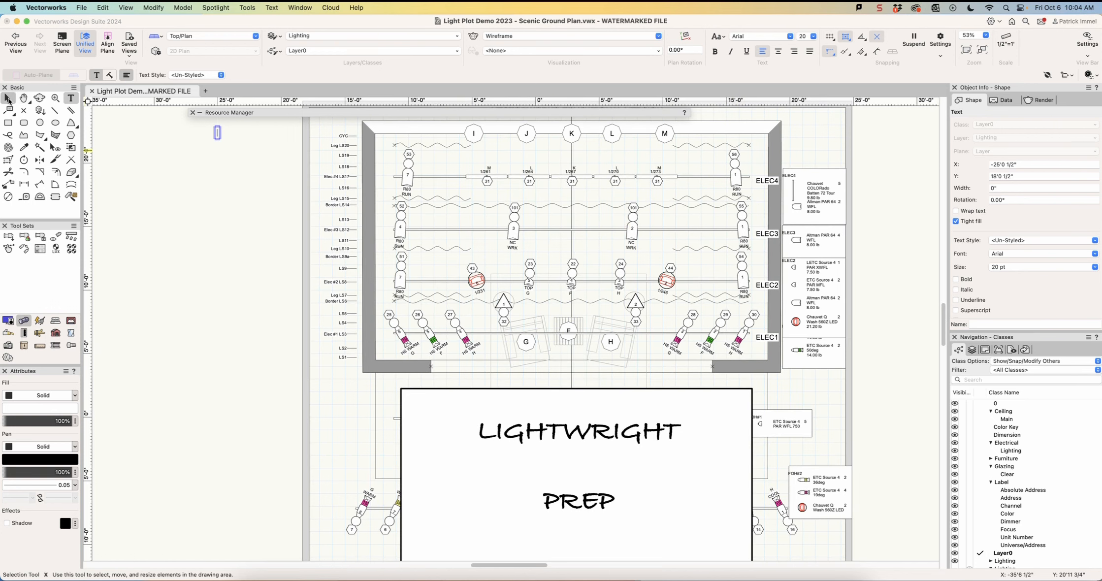
pyautogui.moveTo(645, 400); pyautogui.dragTo(148, 373)
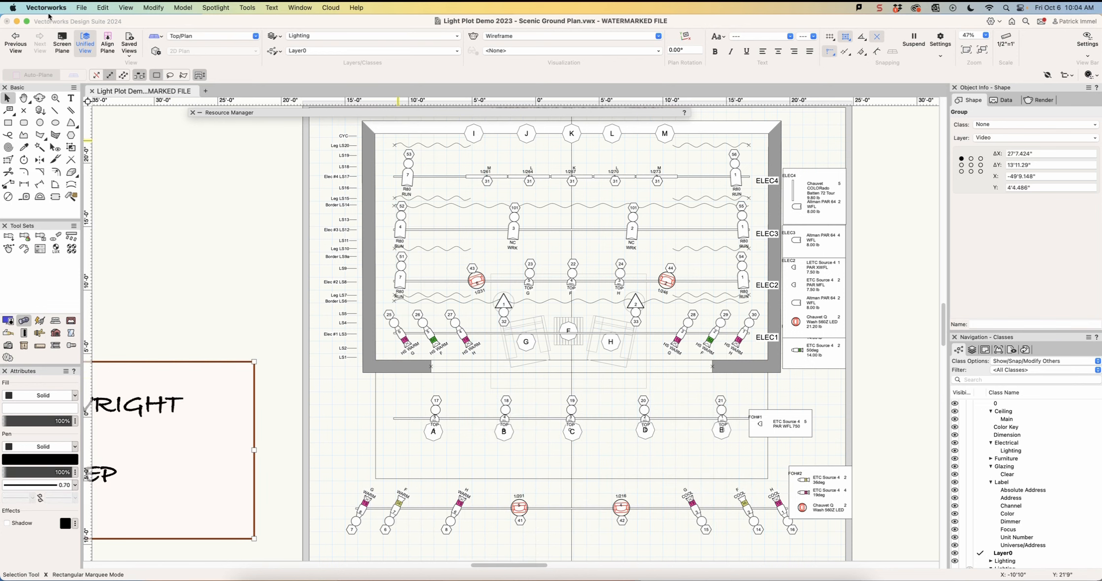
# Step: Open the Spotlight Preferences of the document at the Lightwright settings
pyautogui.click(82, 8)
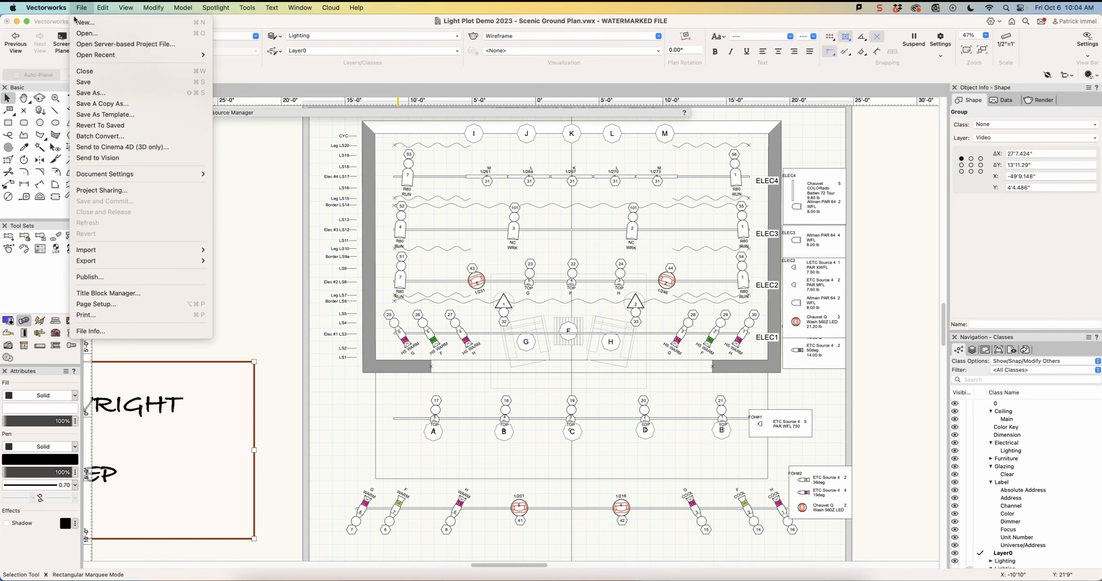
pyautogui.moveTo(97, 179)
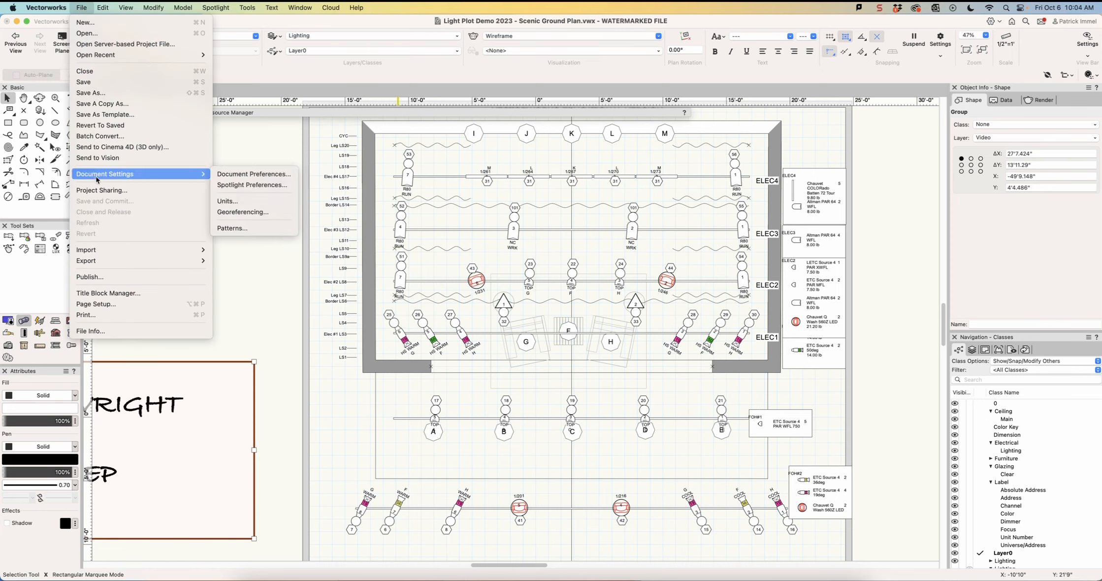
pyautogui.click(237, 185)
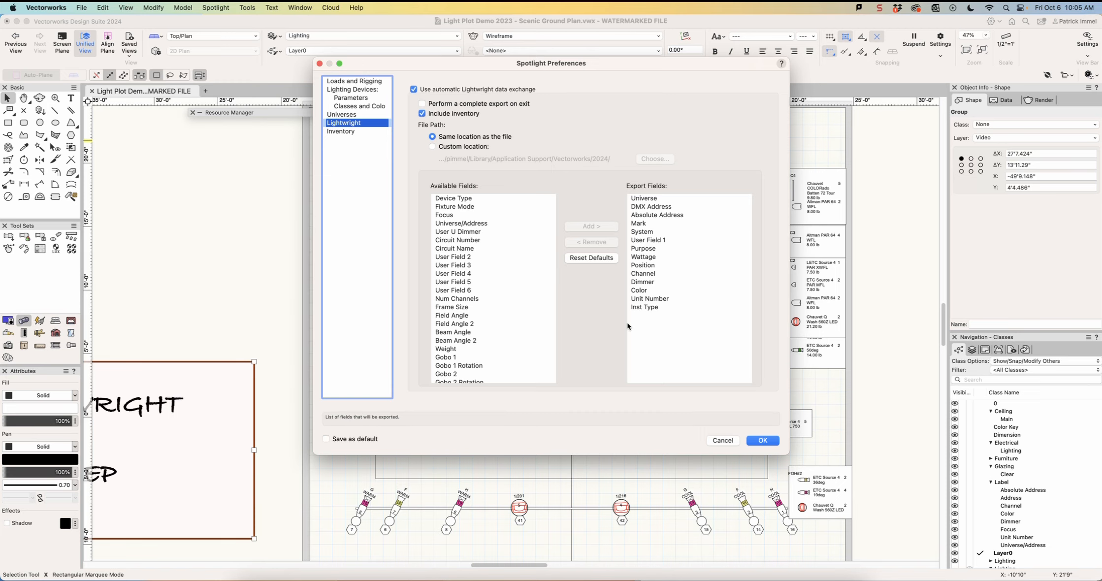
# Step: Add the Focus field to the Lightwright export fields and take it out again
pyautogui.click(447, 216)
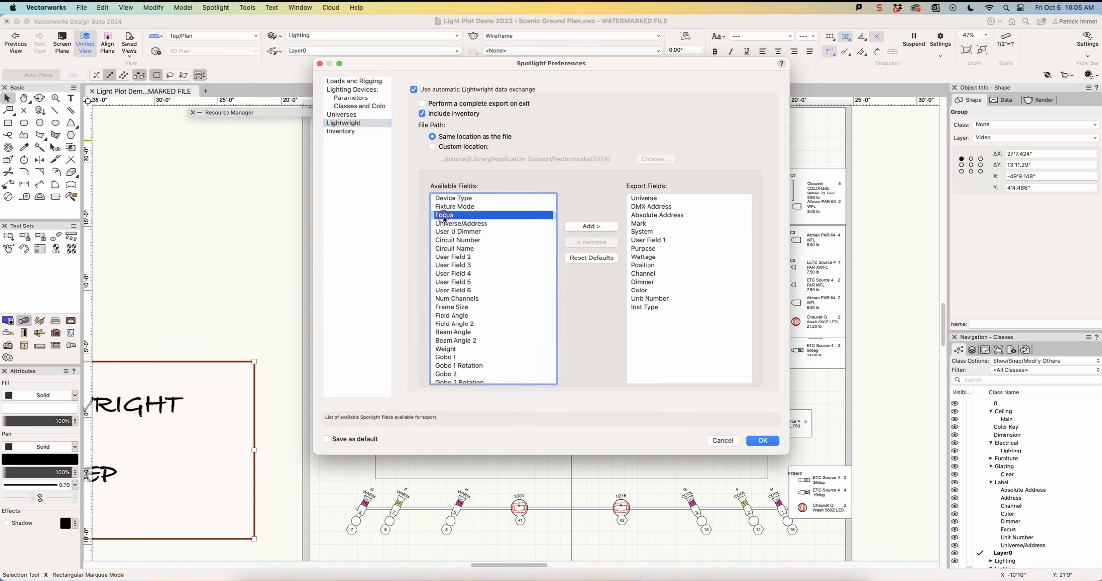
pyautogui.click(583, 228)
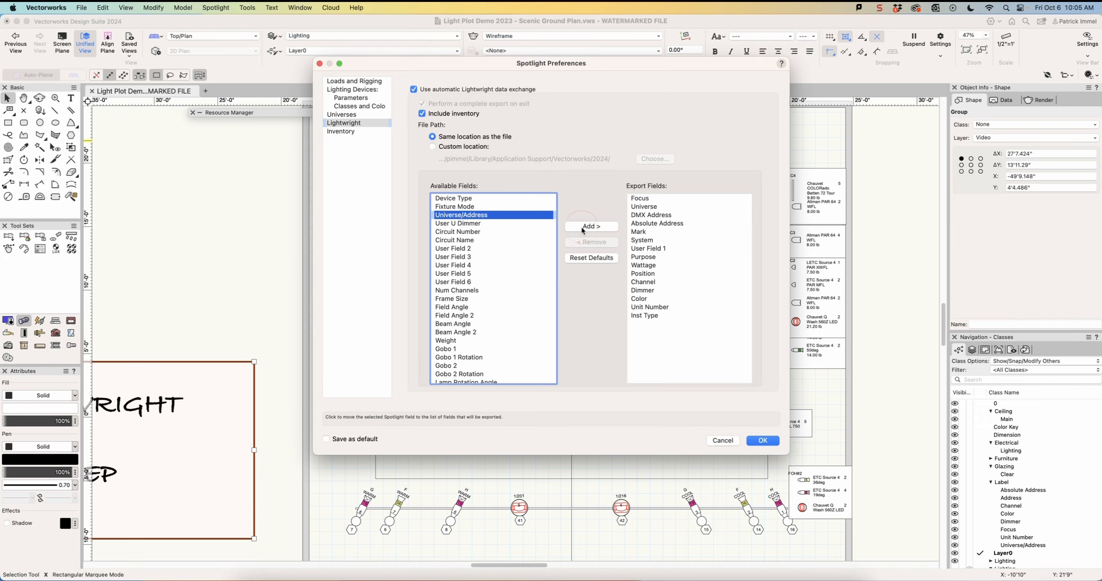
pyautogui.click(640, 199)
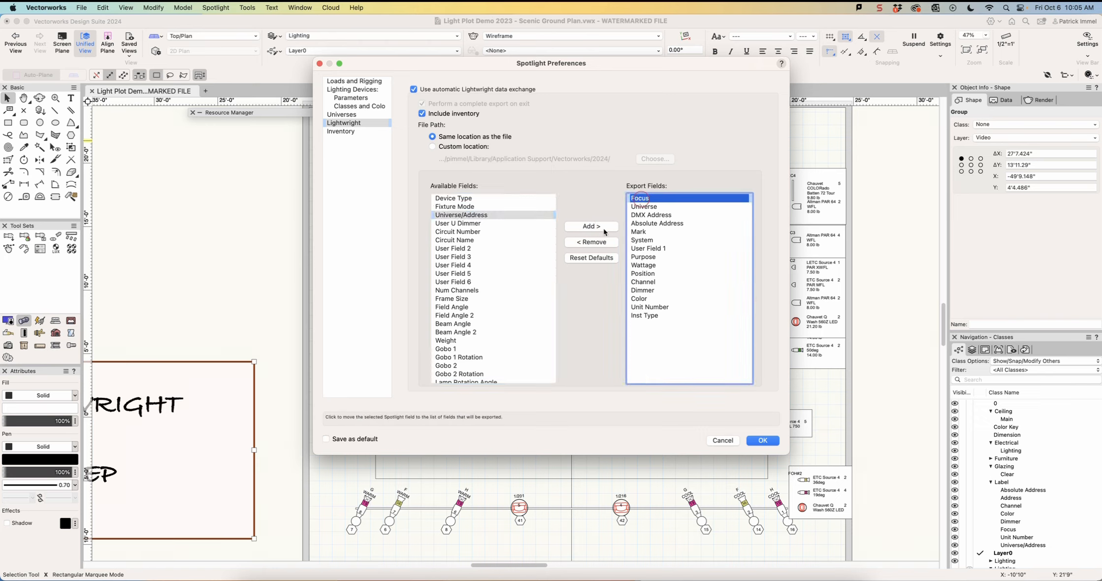
pyautogui.click(597, 242)
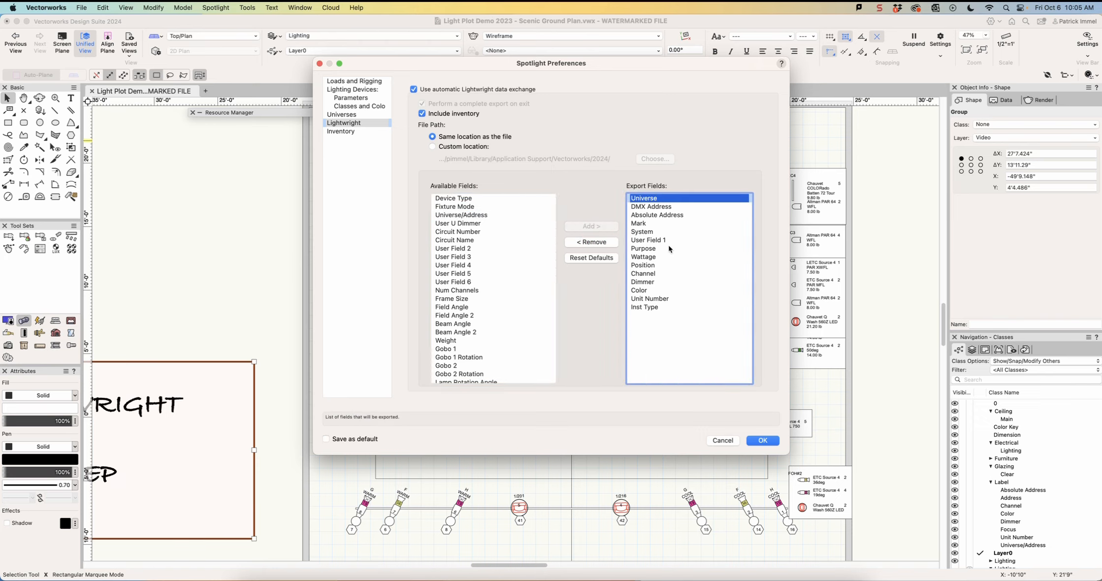
# Step: Remove User Field 1 from the Lightwright export fields and save the preferences as default
pyautogui.click(656, 240)
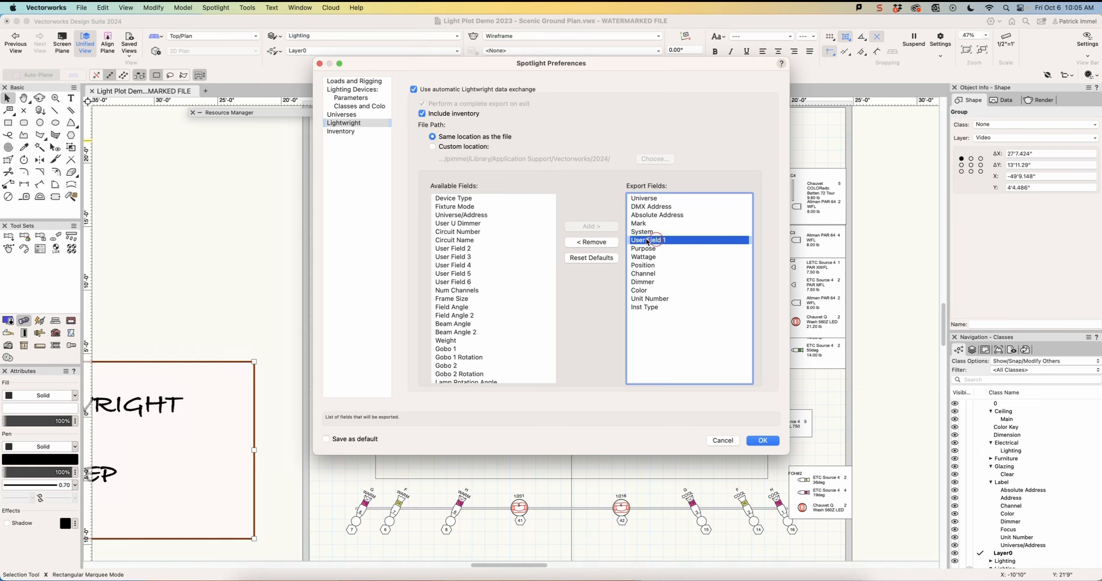
pyautogui.click(588, 242)
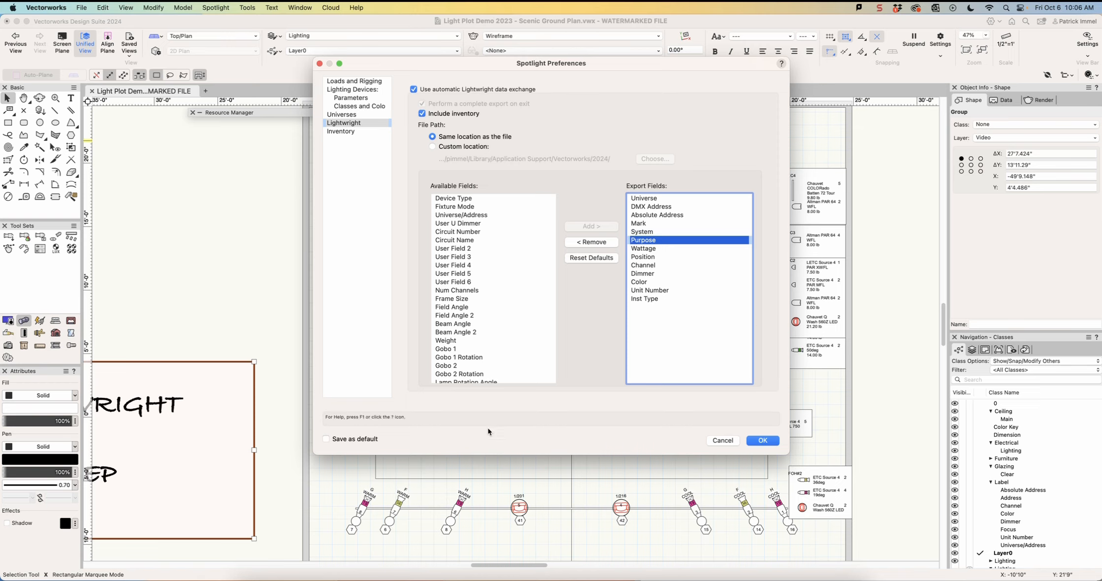
pyautogui.click(326, 440)
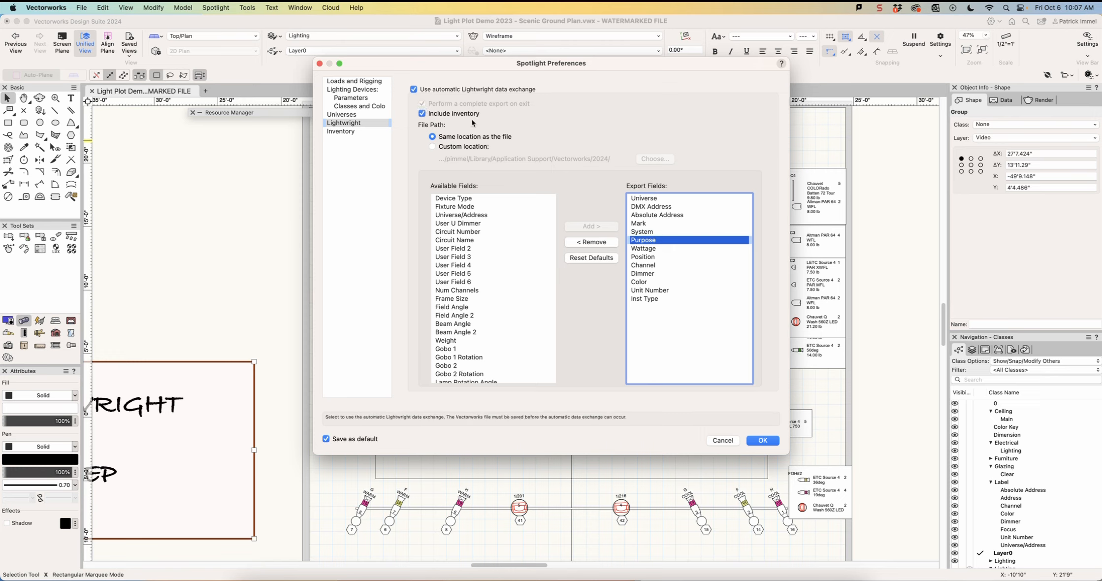
pyautogui.click(762, 440)
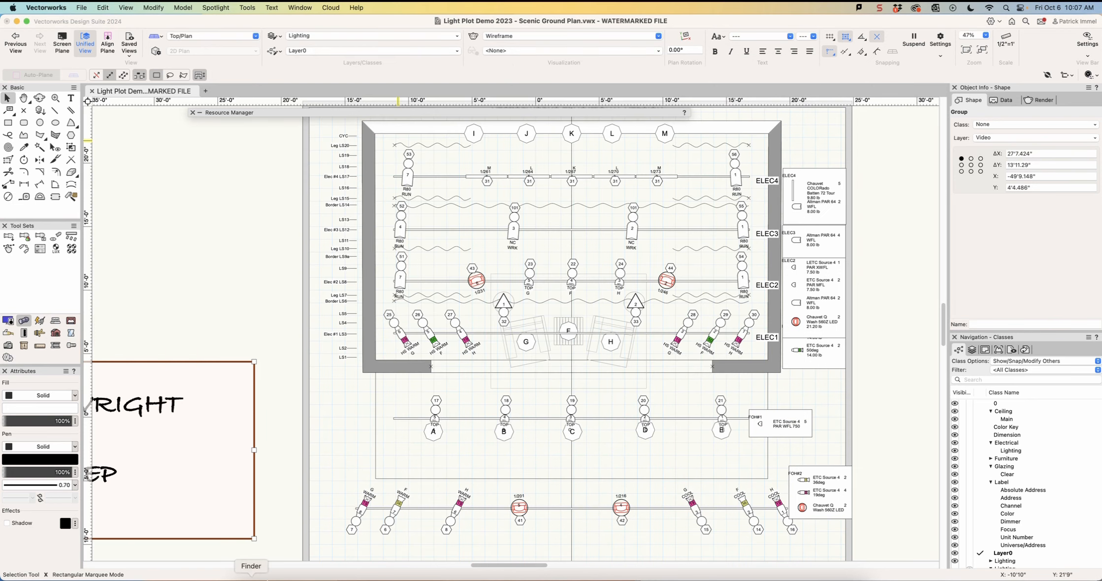
# Step: Switch to Finder and check the Light Plot Demo 2023 folder in Lighting Design - Fall 2023 for the exported XML file
pyautogui.click(251, 579)
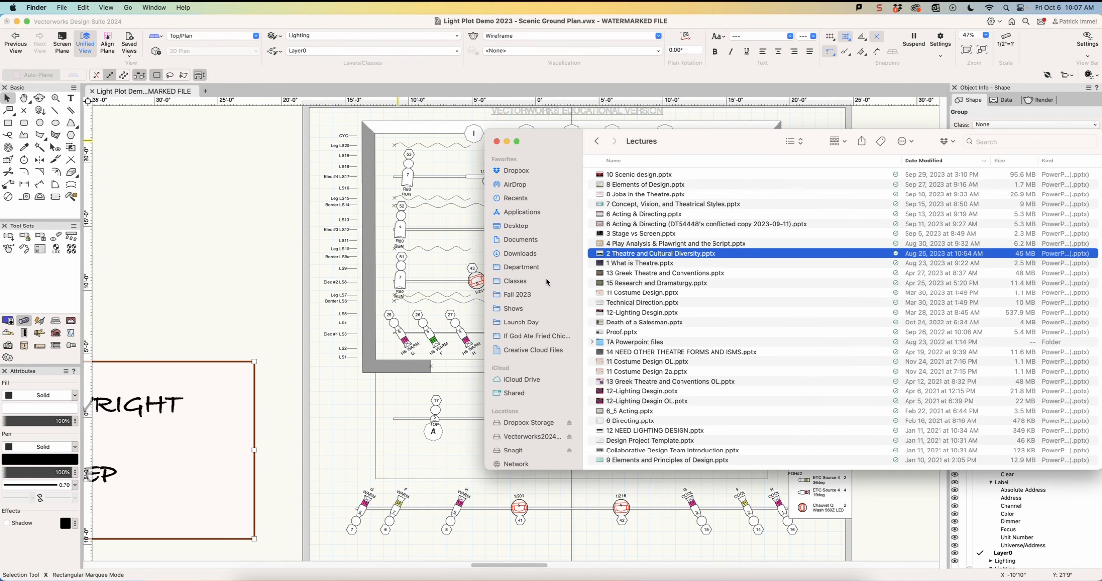
pyautogui.click(517, 295)
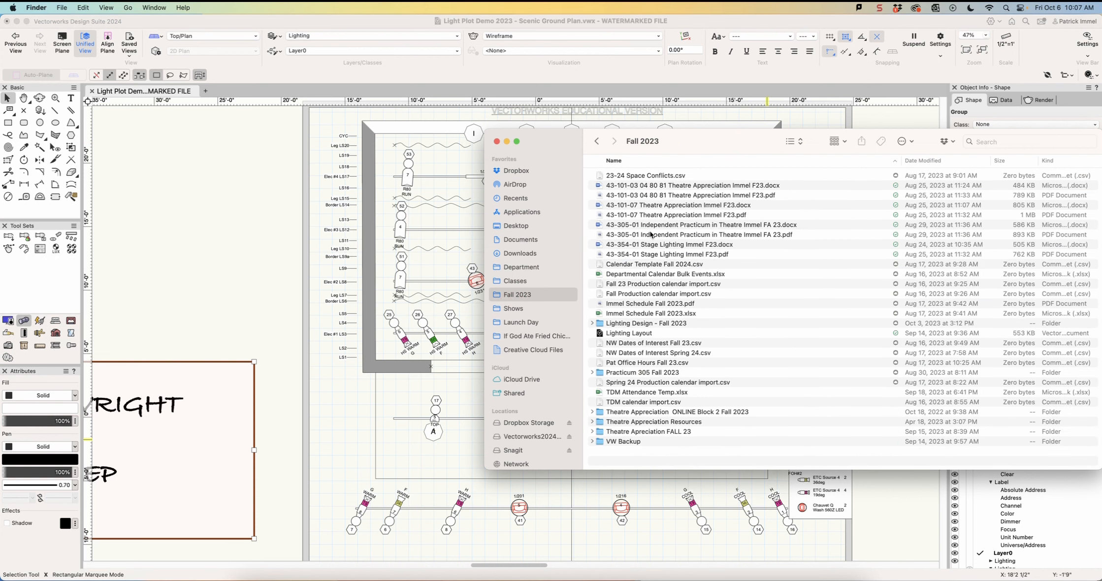
pyautogui.doubleClick(610, 323)
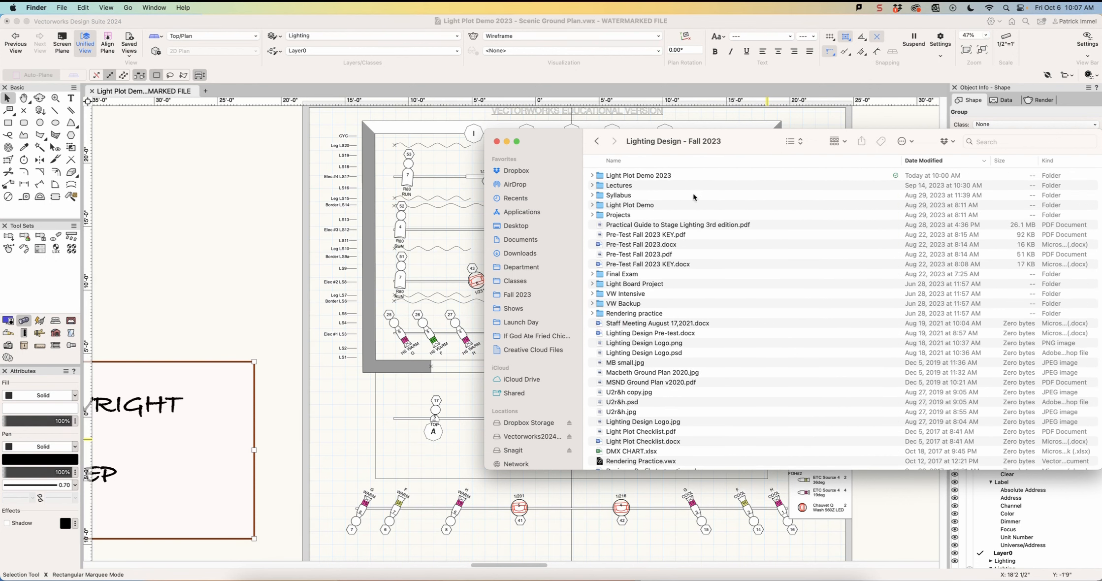
pyautogui.doubleClick(650, 176)
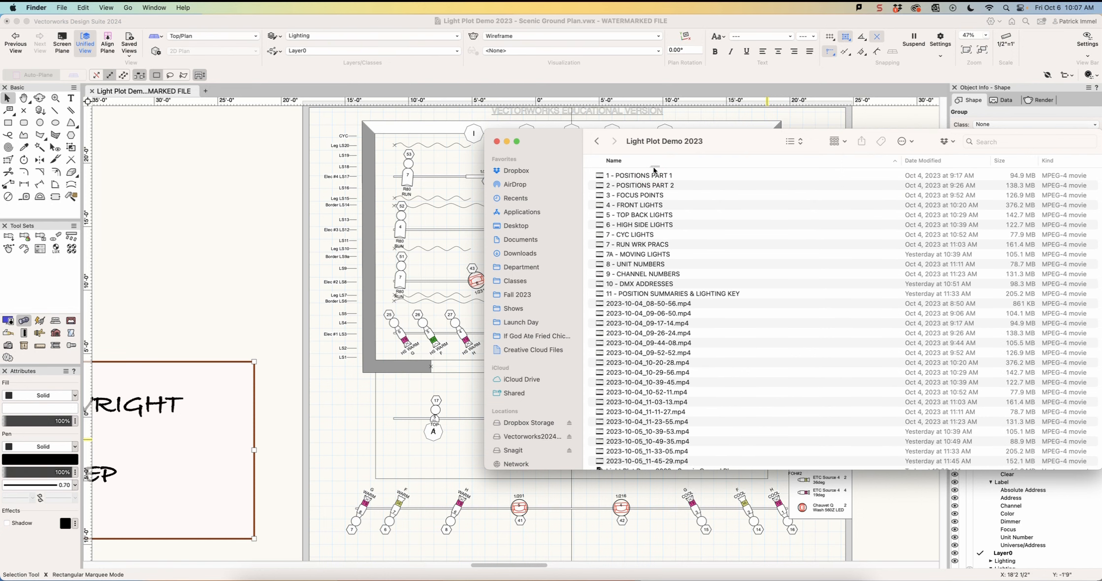
pyautogui.scroll(-3, 675, 225)
pyautogui.scroll(-2, 674, 225)
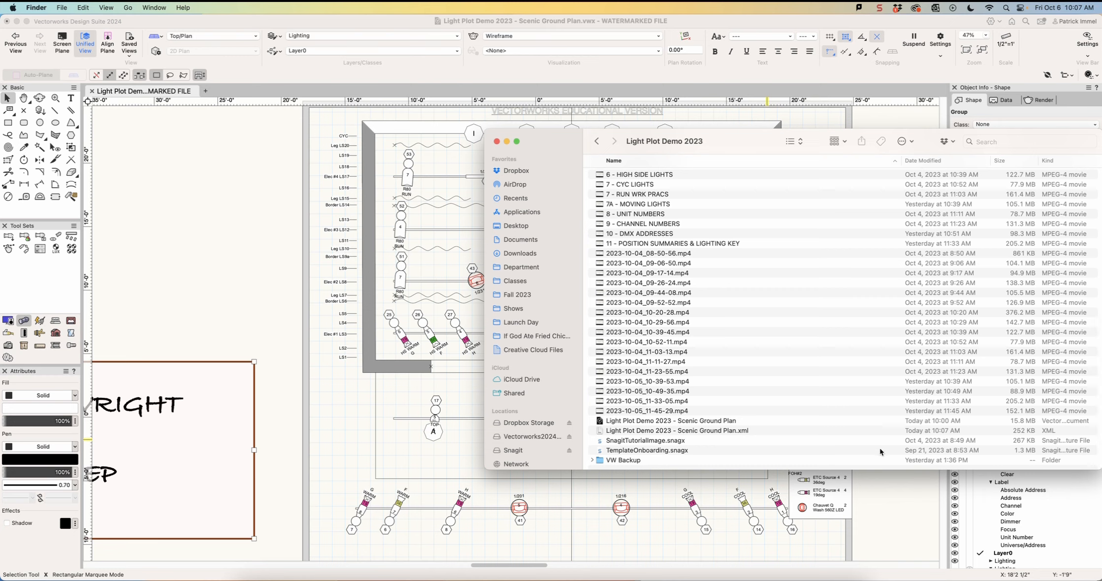
pyautogui.click(507, 142)
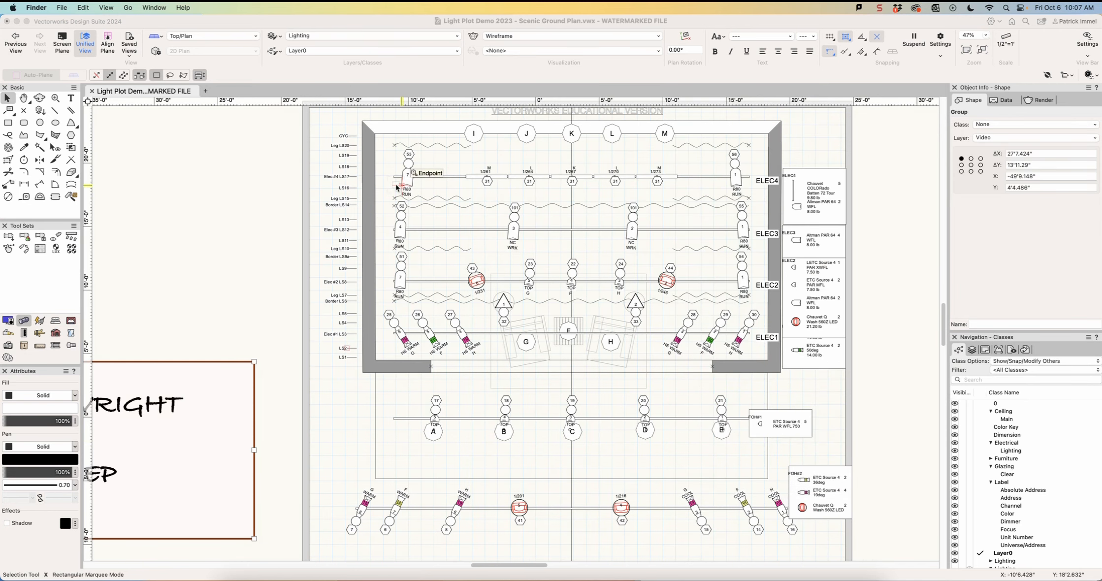
# Step: Return to Vectorworks and save the light plot file
pyautogui.click(62, 7)
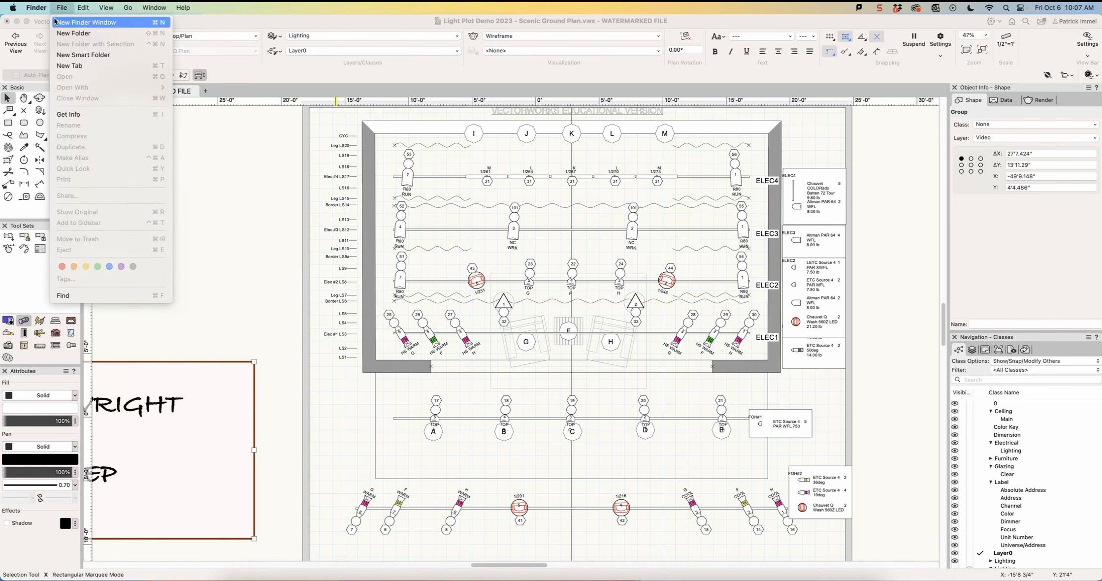
pyautogui.click(225, 160)
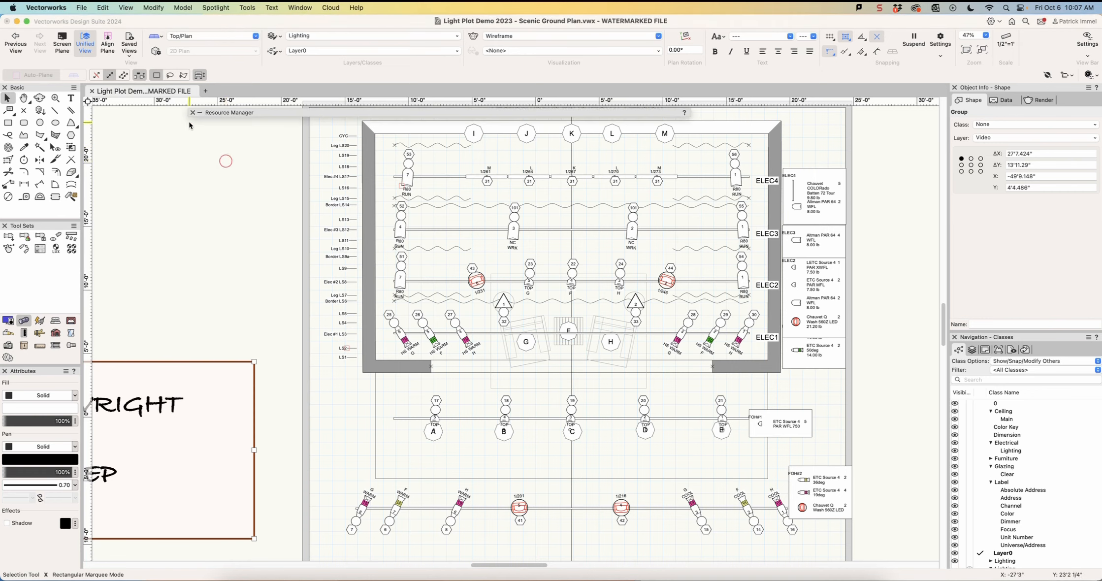
pyautogui.click(81, 7)
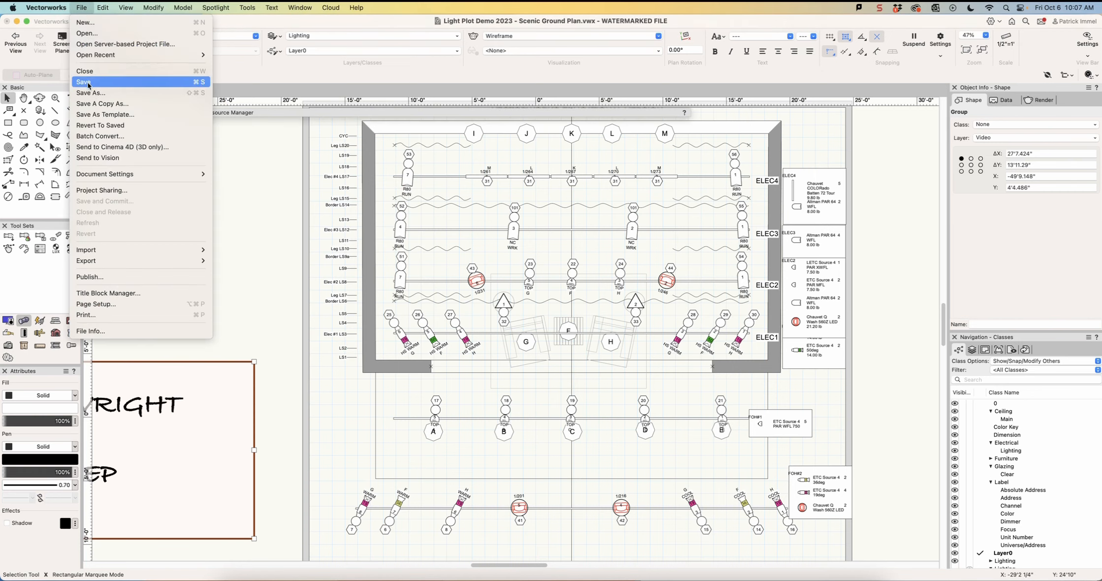
pyautogui.click(89, 85)
# Step: Switch to Lightwright 6 and enlarge the untitled worksheet's window to fill the screen
pyautogui.click(517, 577)
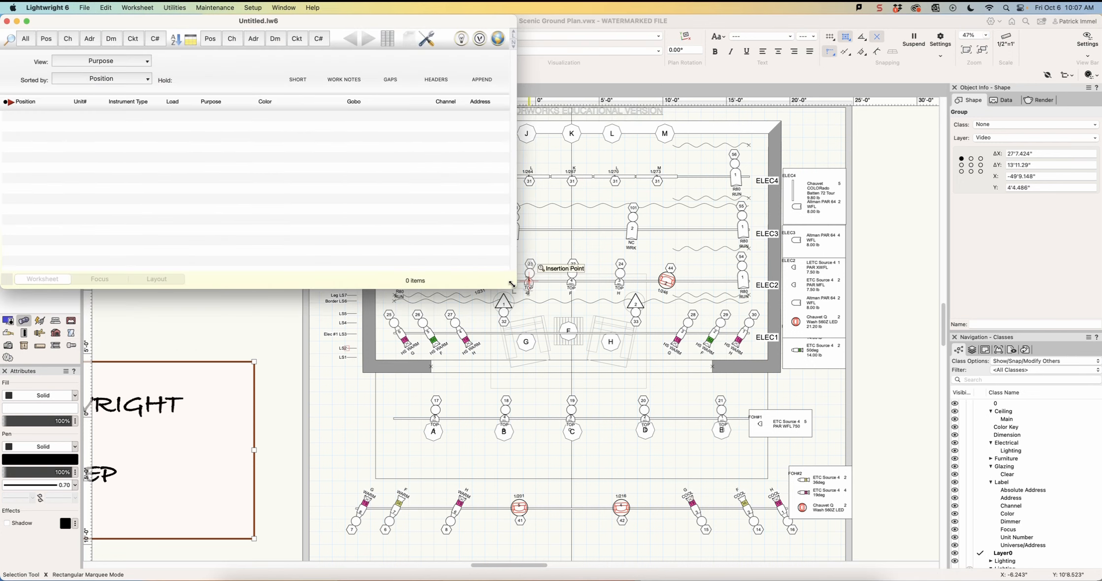
pyautogui.moveTo(512, 284); pyautogui.dragTo(1096, 561)
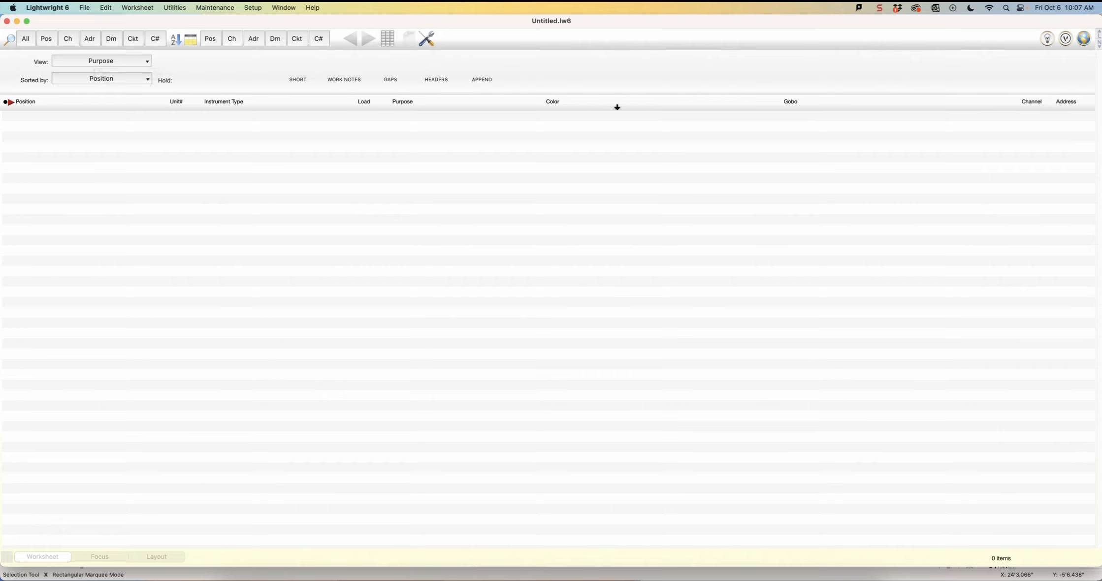
# Step: Enable data exchange with the Light Plot Demo 2023 - Scenic Ground Plan.xml file from the Light Plot Demo 2023 folder and accept the field mapping
pyautogui.click(1065, 39)
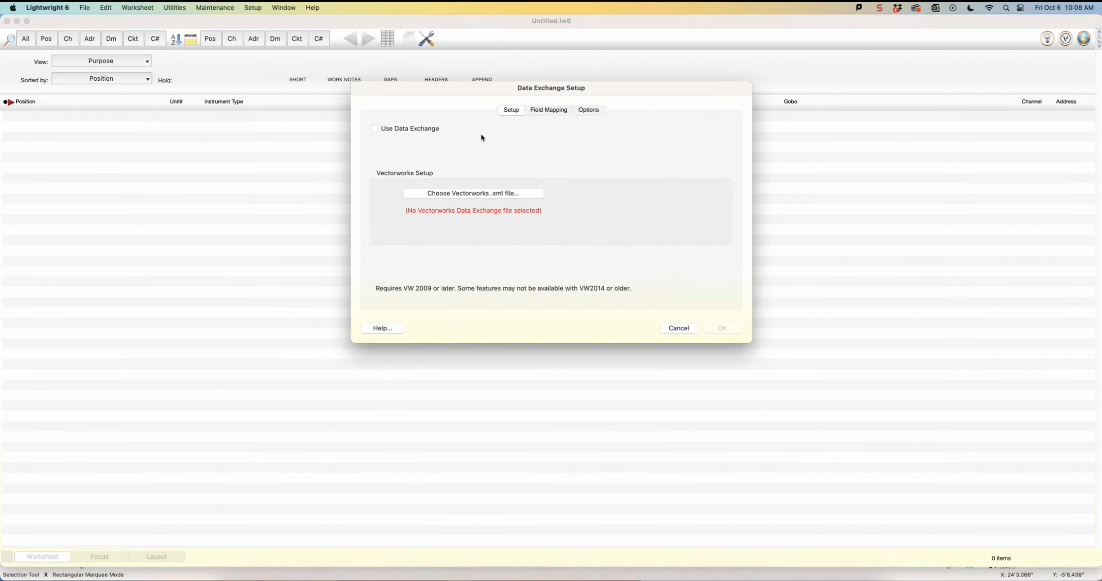
pyautogui.click(375, 128)
pyautogui.click(474, 193)
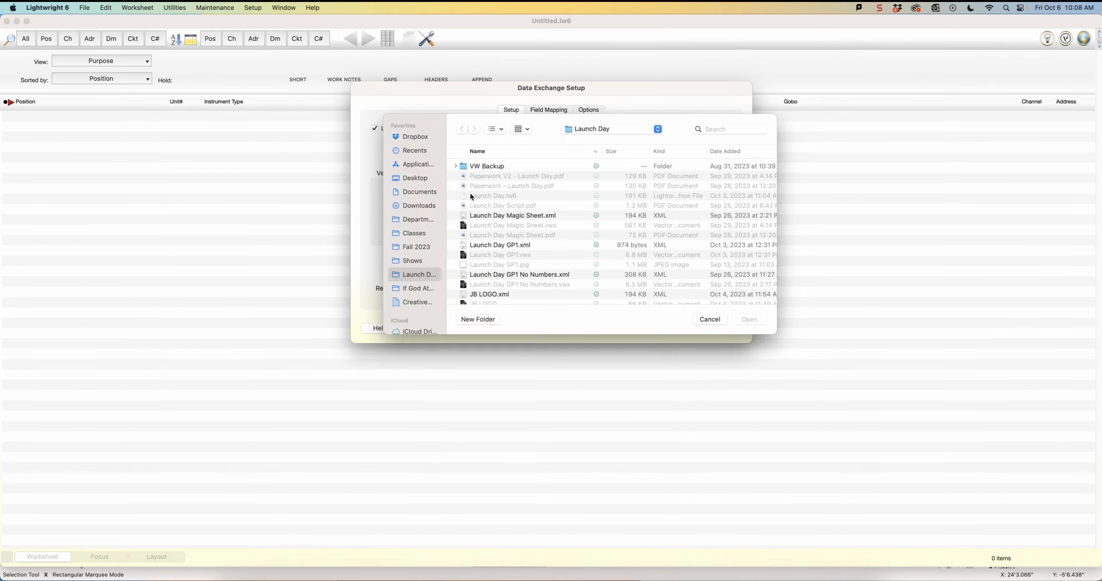
pyautogui.click(422, 247)
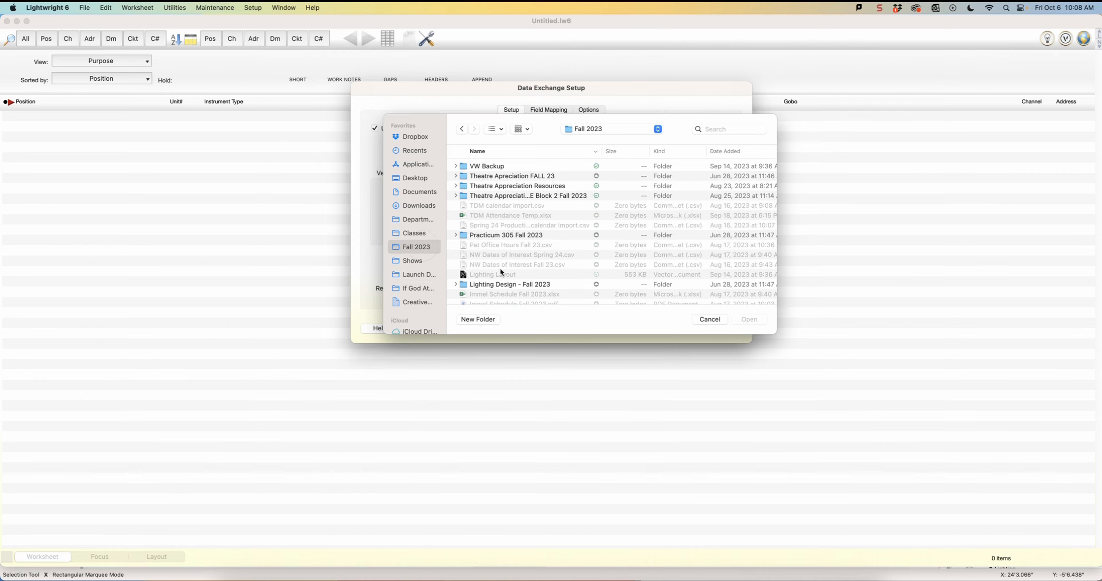
pyautogui.doubleClick(495, 284)
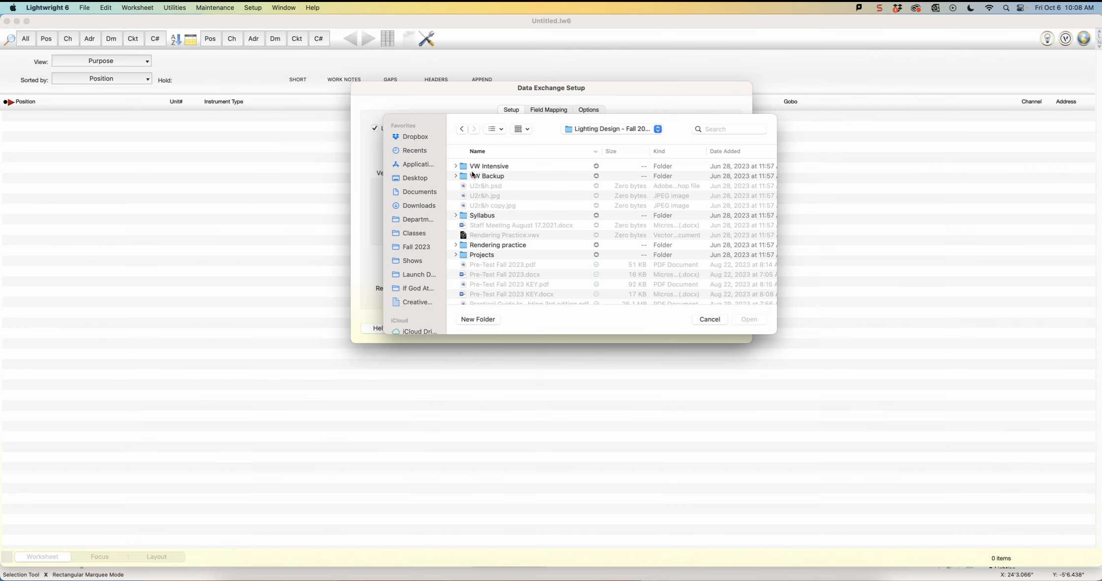
pyautogui.scroll(-10, 497, 241)
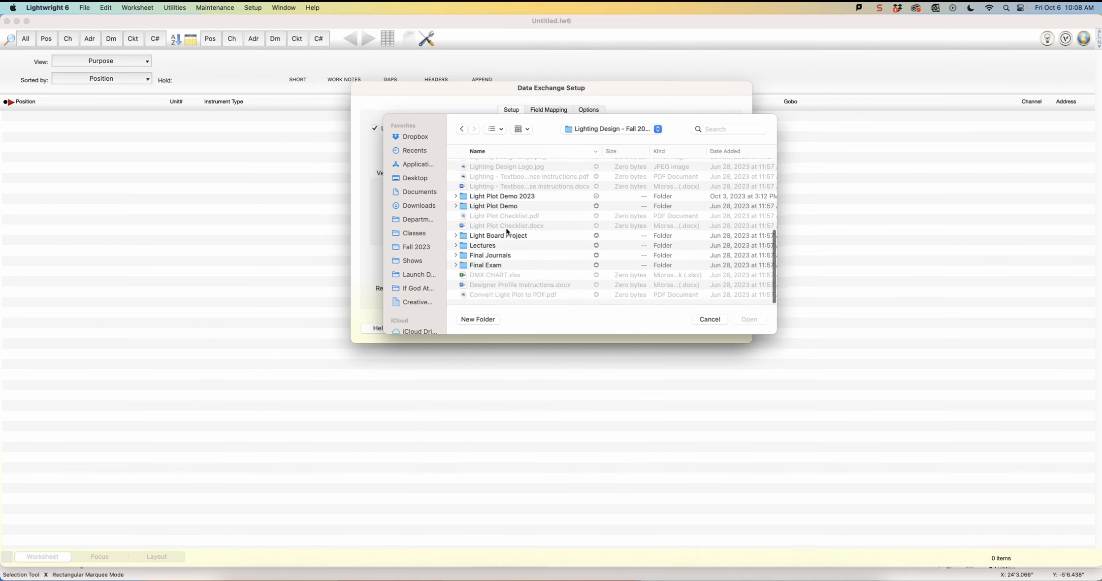
pyautogui.doubleClick(496, 197)
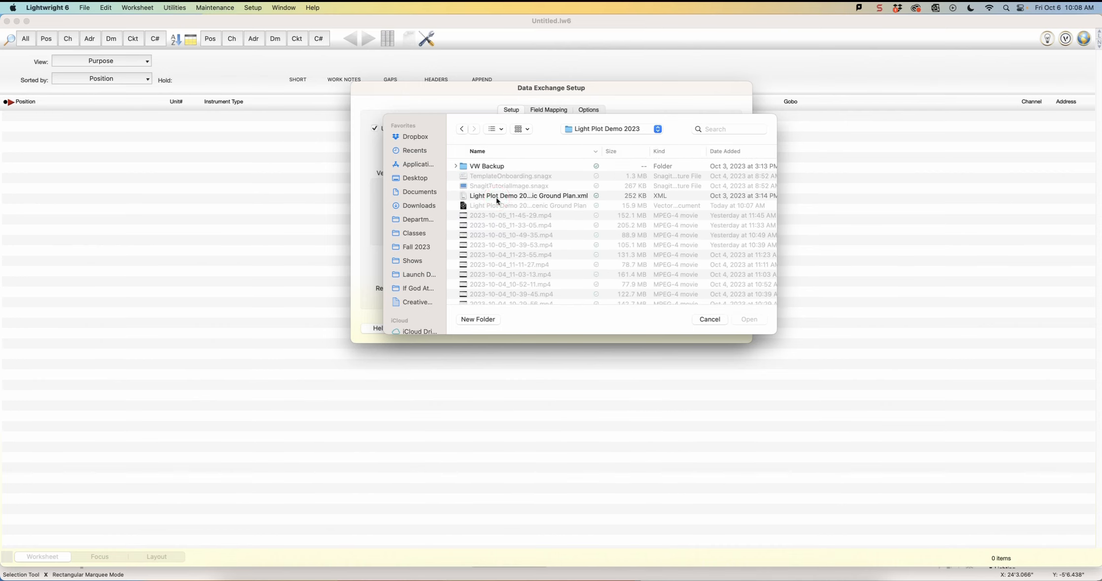
pyautogui.doubleClick(525, 196)
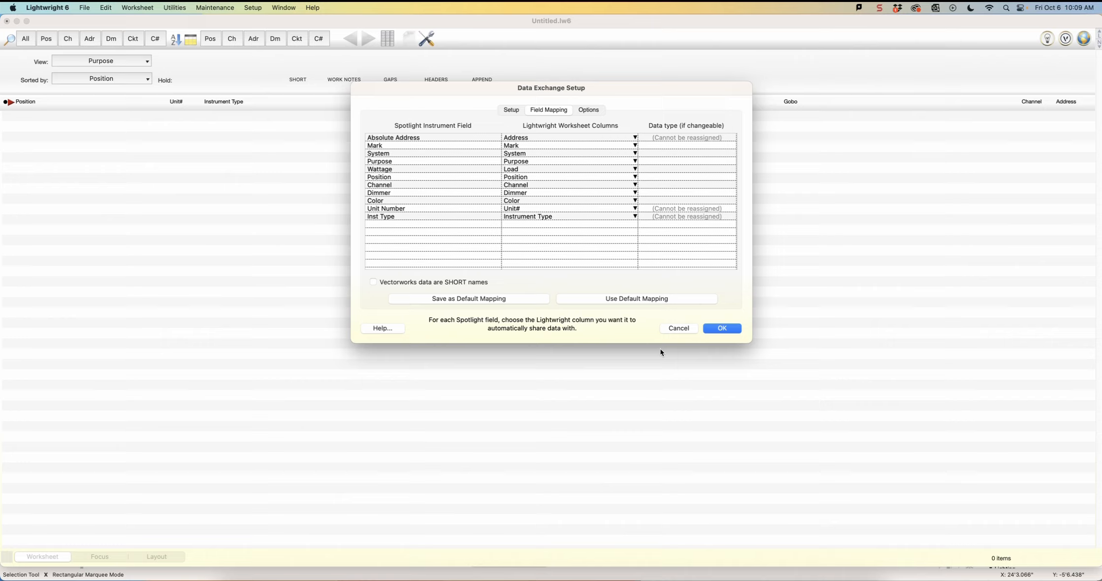
pyautogui.click(722, 328)
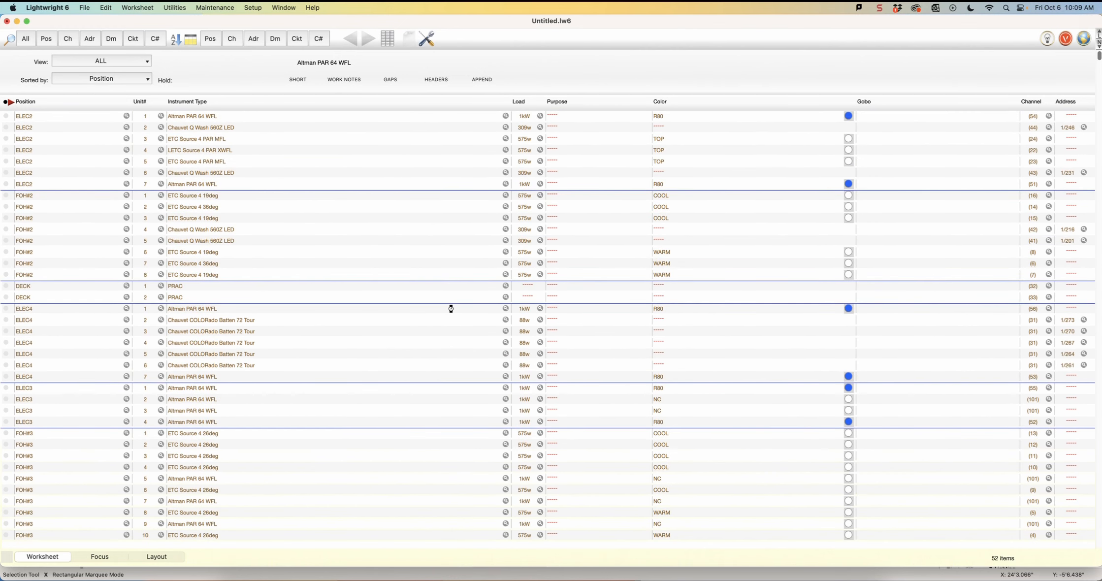
# Step: Switch back to Vectorworks and move the LIGHTWRIGHT PREP title card over the middle of the light plot
pyautogui.click(752, 577)
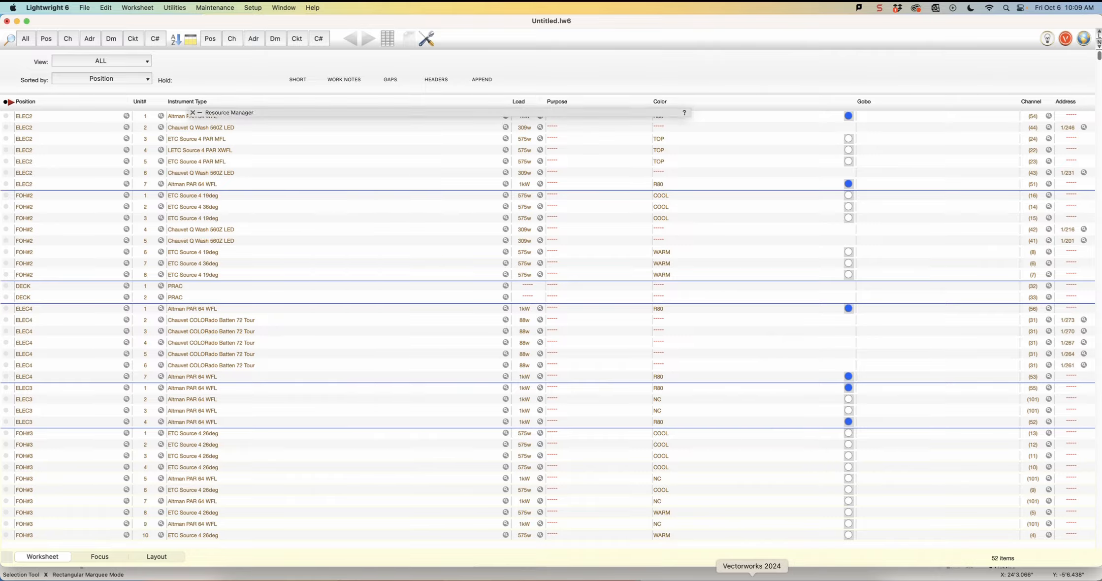
pyautogui.moveTo(175, 401); pyautogui.dragTo(587, 355)
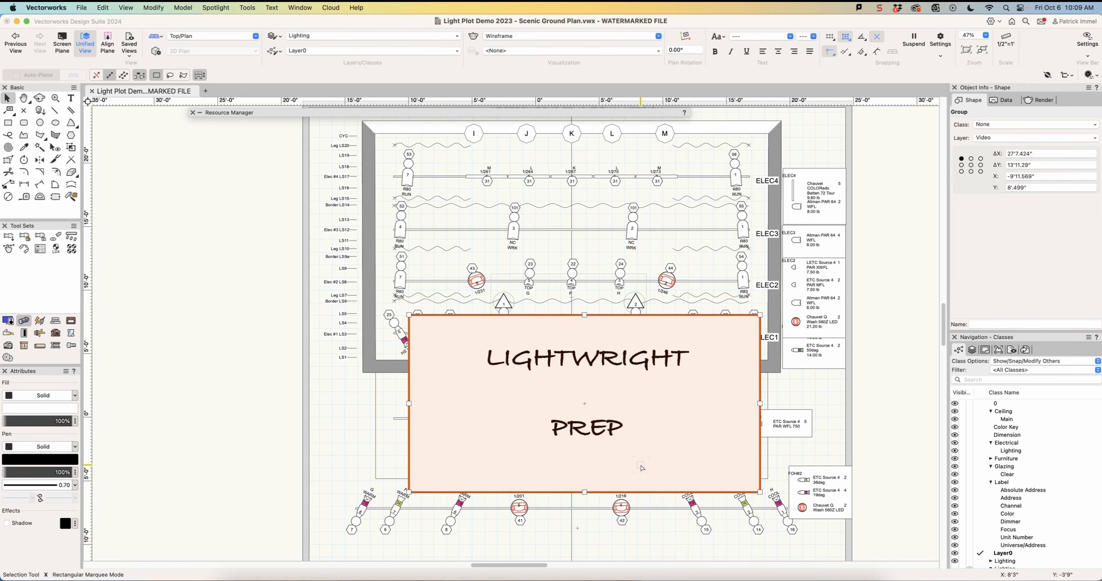